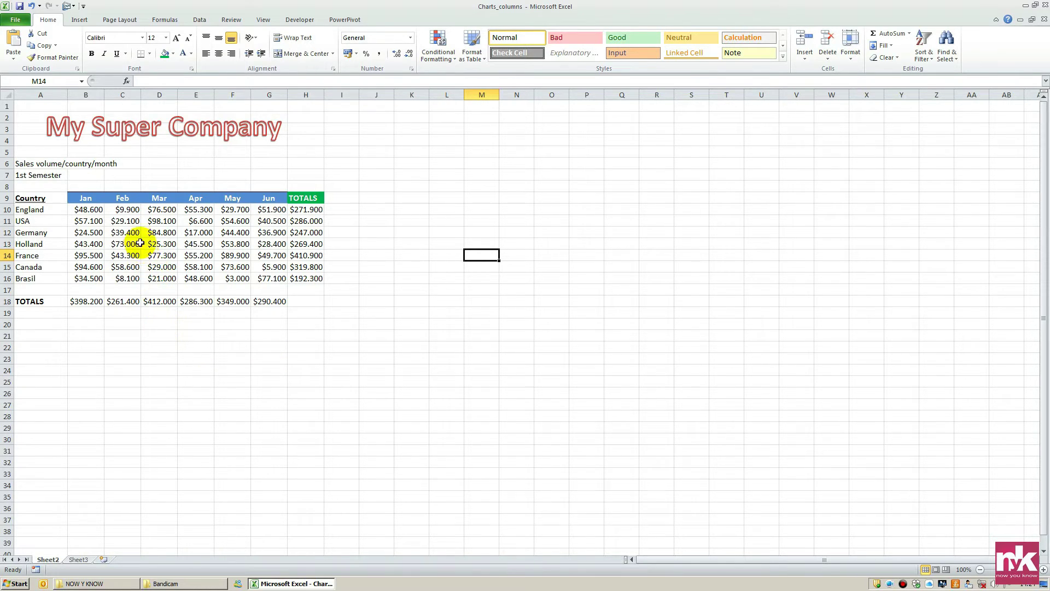
Step: Insert a 3-D Clustered Column chart from the country sales table A9:G16
{"action": "left_click_drag", "start_coordinate": [51, 198], "coordinate": [274, 279]}
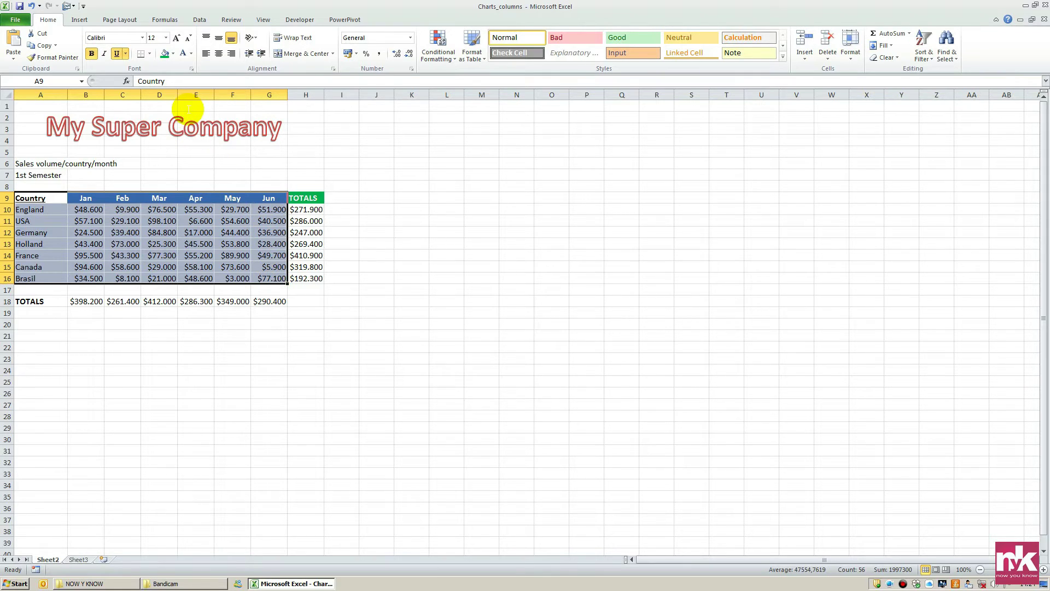
{"action": "left_click", "coordinate": [77, 21]}
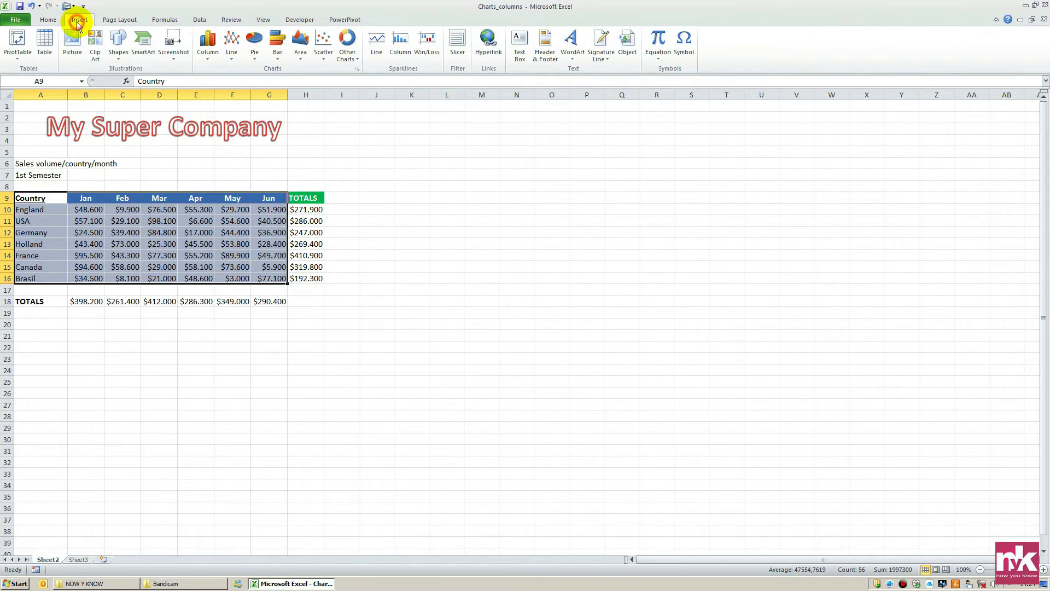
{"action": "left_click", "coordinate": [206, 55]}
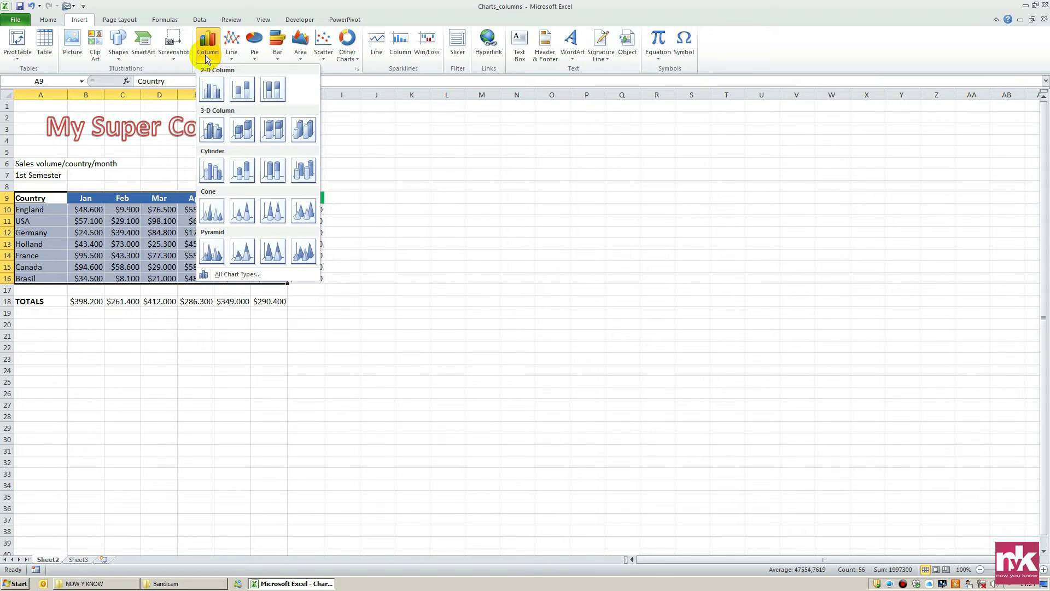
{"action": "left_click", "coordinate": [212, 130]}
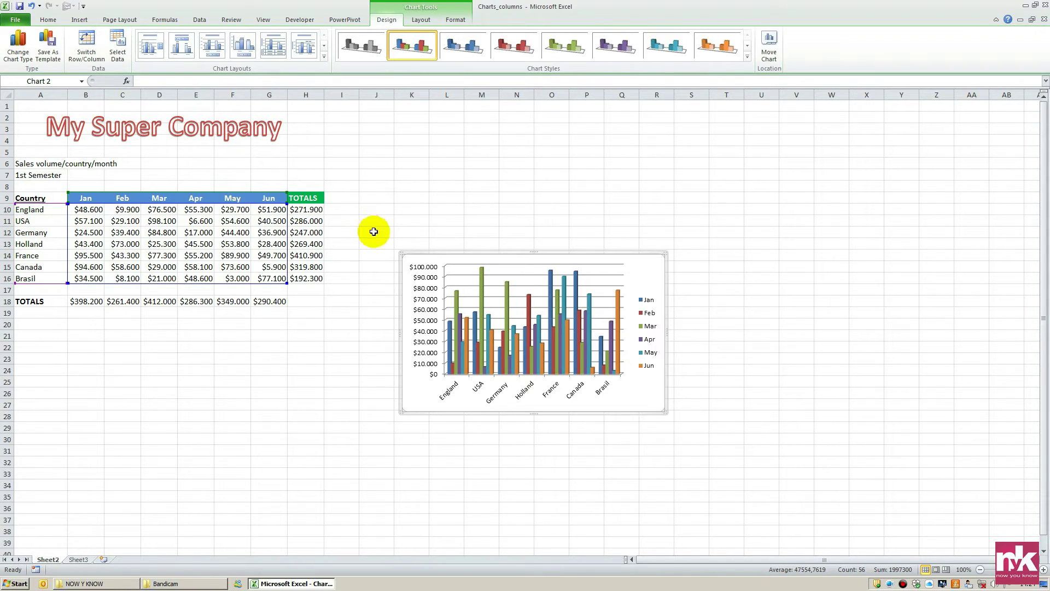
Step: Stretch the chart left, right and upward so all country labels fit horizontally
{"action": "left_click", "coordinate": [427, 346]}
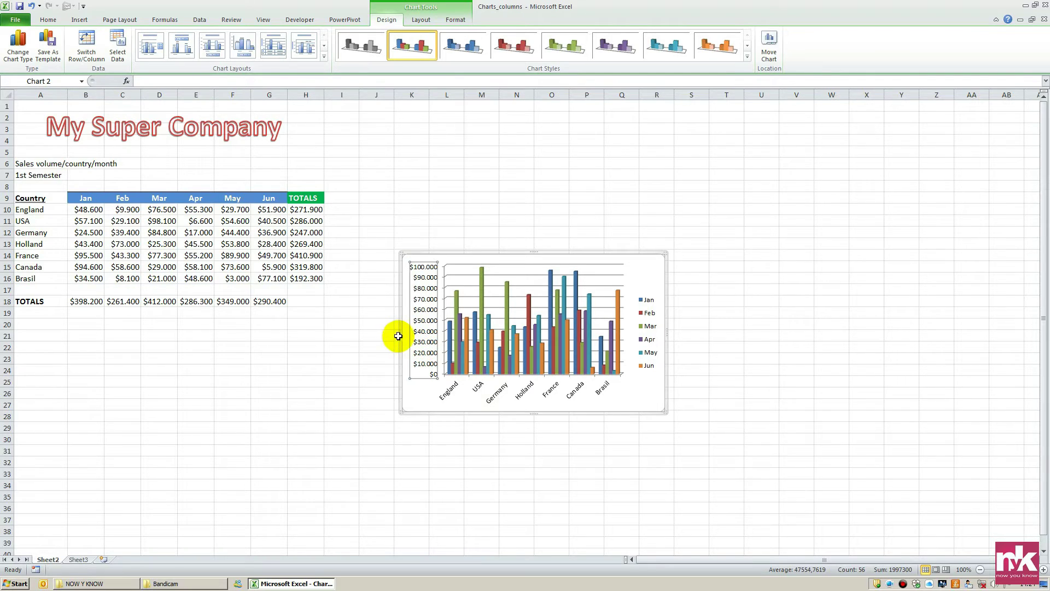
{"action": "left_click_drag", "start_coordinate": [402, 333], "coordinate": [350, 341]}
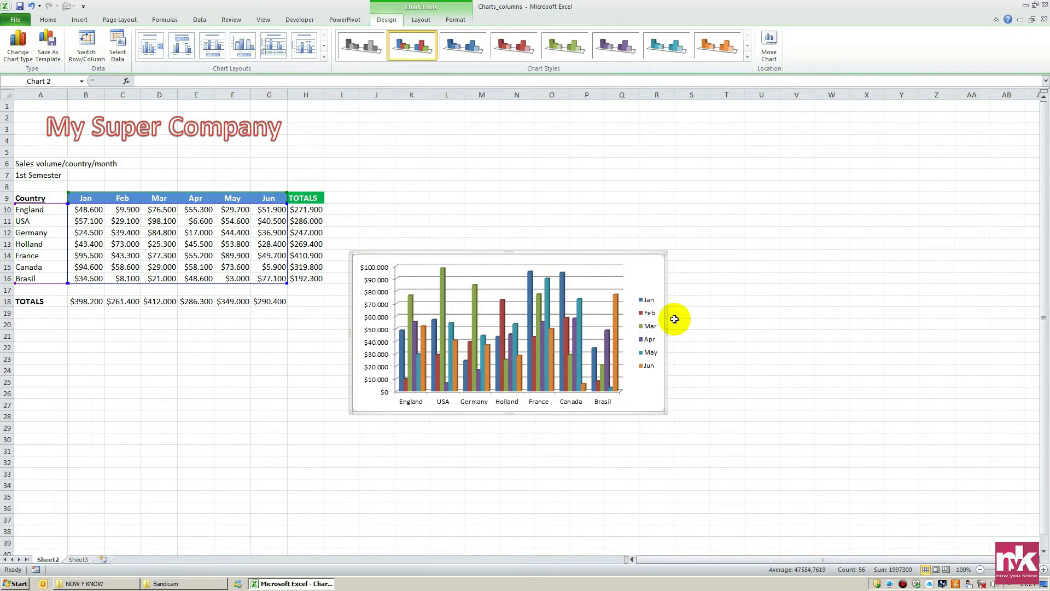
{"action": "left_click_drag", "start_coordinate": [666, 334], "coordinate": [725, 333]}
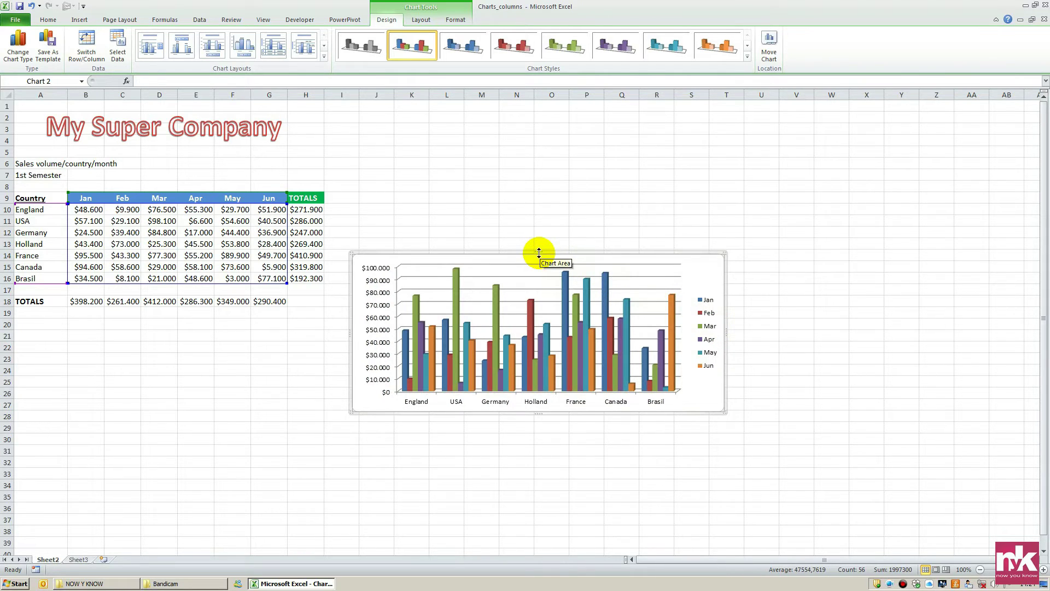
{"action": "left_click_drag", "start_coordinate": [538, 253], "coordinate": [539, 202]}
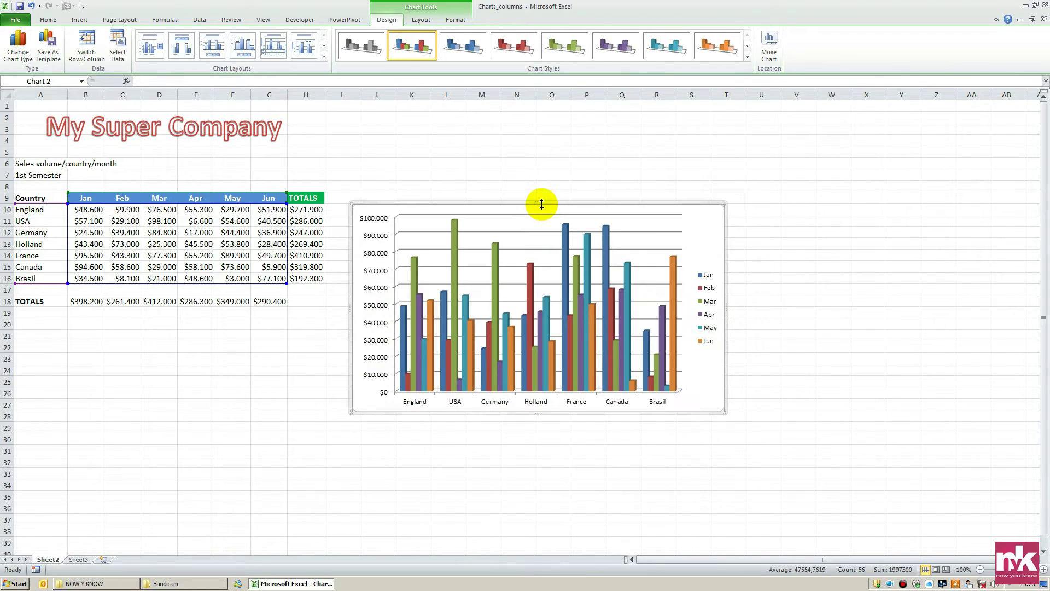
{"action": "left_click", "coordinate": [656, 496]}
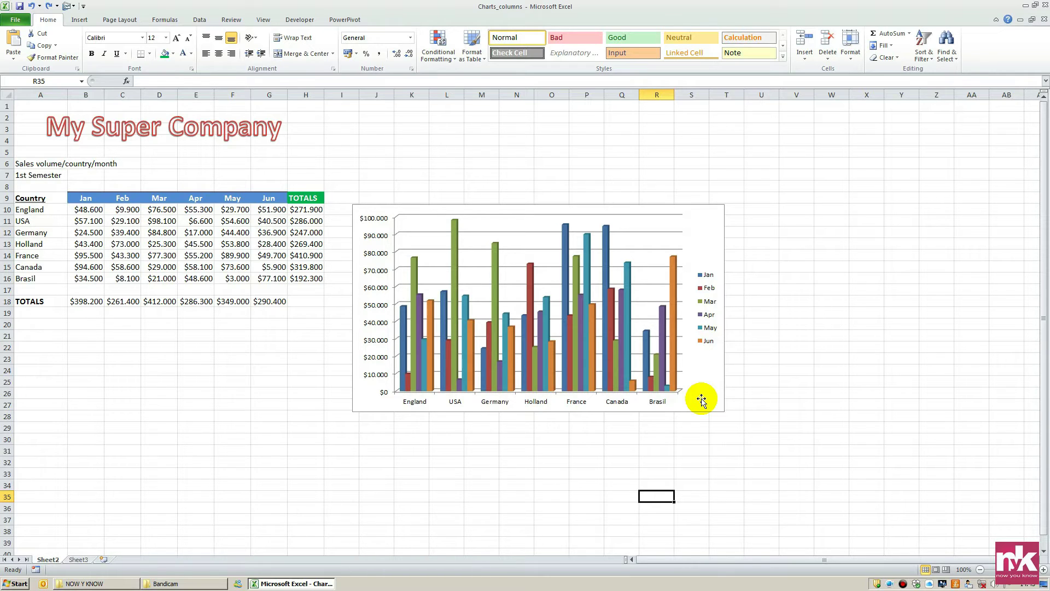
Step: Shrink the chart's data range from G16 back to D16, plotting only Jan–Mar
{"action": "left_click", "coordinate": [702, 401]}
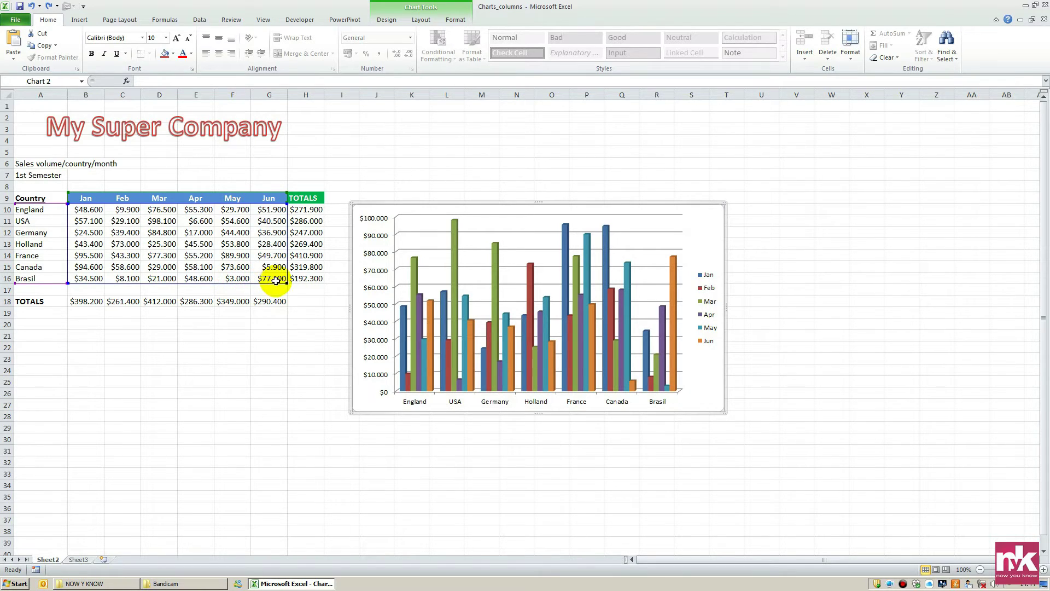
{"action": "left_click_drag", "start_coordinate": [286, 283], "coordinate": [287, 282]}
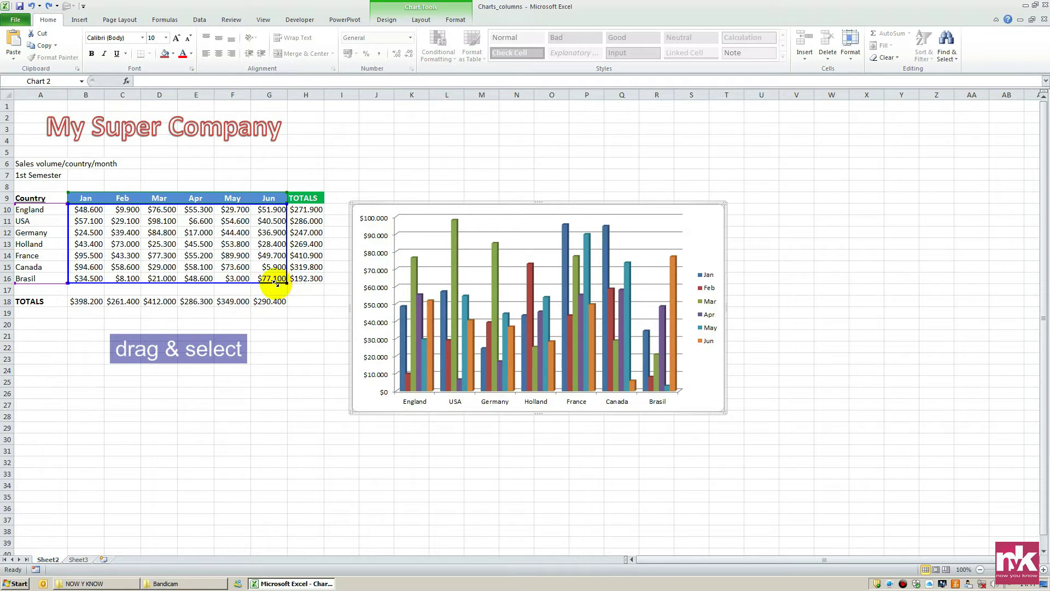
{"action": "left_click_drag", "start_coordinate": [286, 282], "coordinate": [188, 280]}
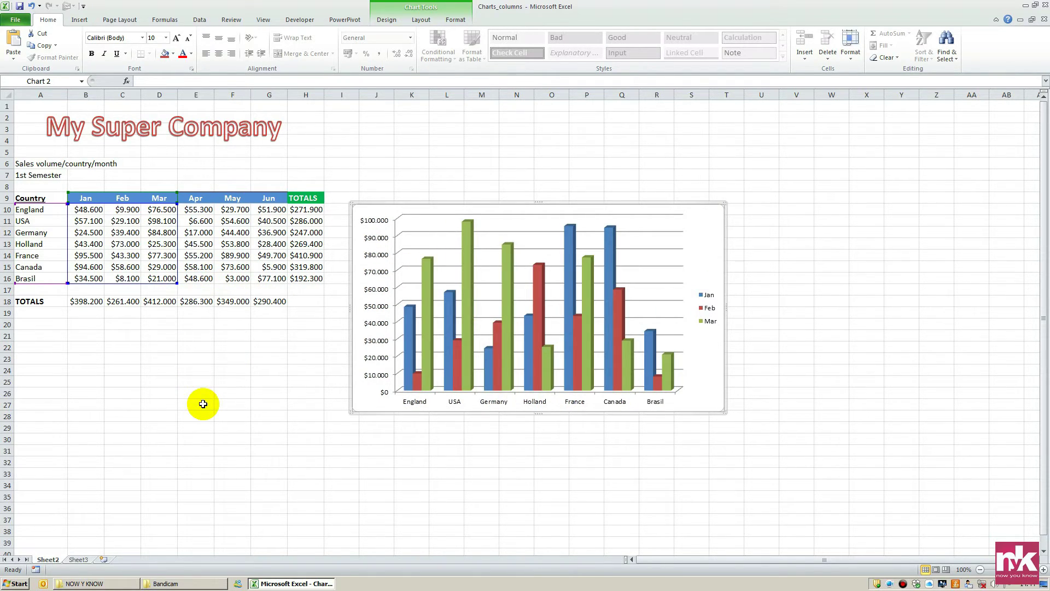
{"action": "left_click", "coordinate": [225, 389]}
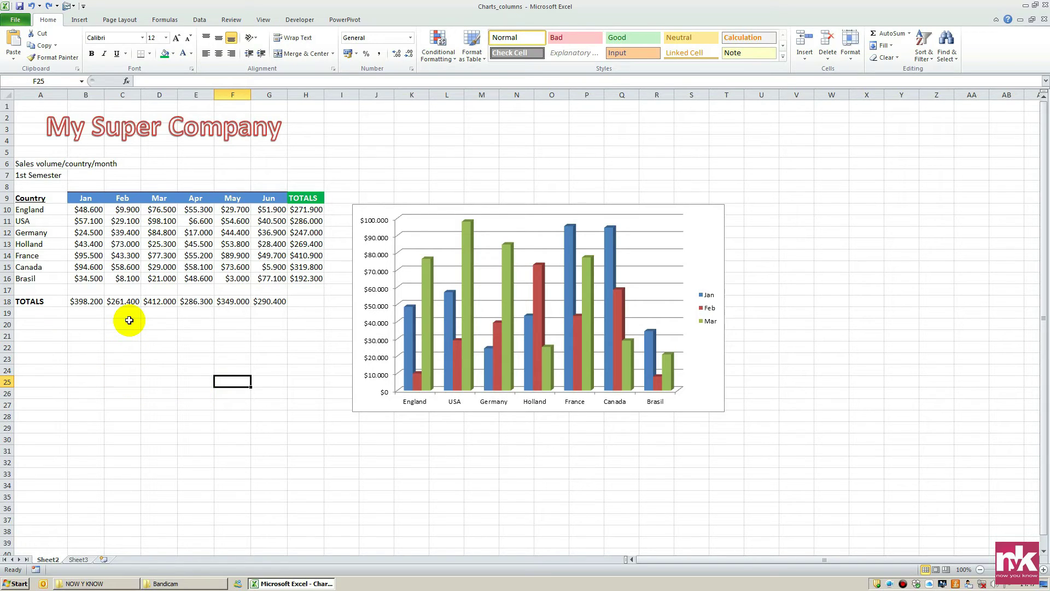
Step: Enter 81000 as Brasil's February sales in C16, then select the chart
{"action": "left_click", "coordinate": [124, 279]}
{"action": "type", "text": "8"}
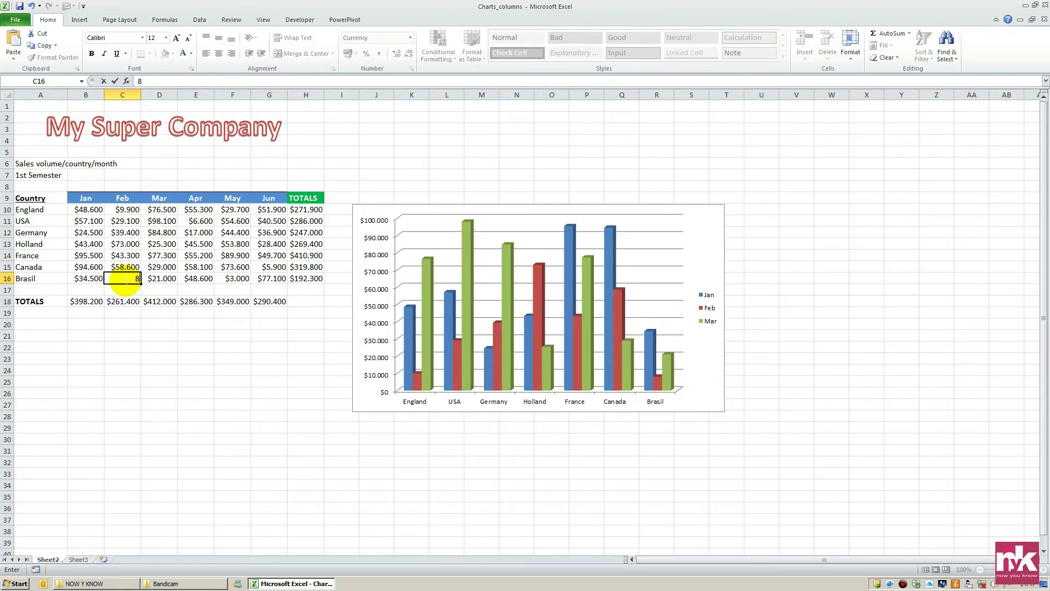
{"action": "type", "text": "1000"}
{"action": "key", "text": "Return"}
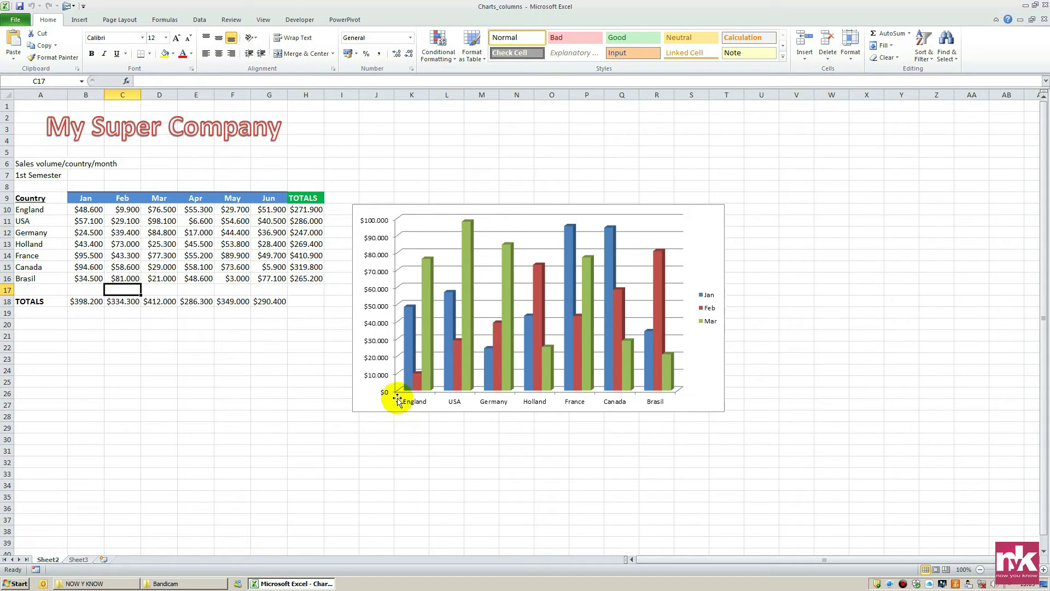
{"action": "left_click", "coordinate": [377, 400]}
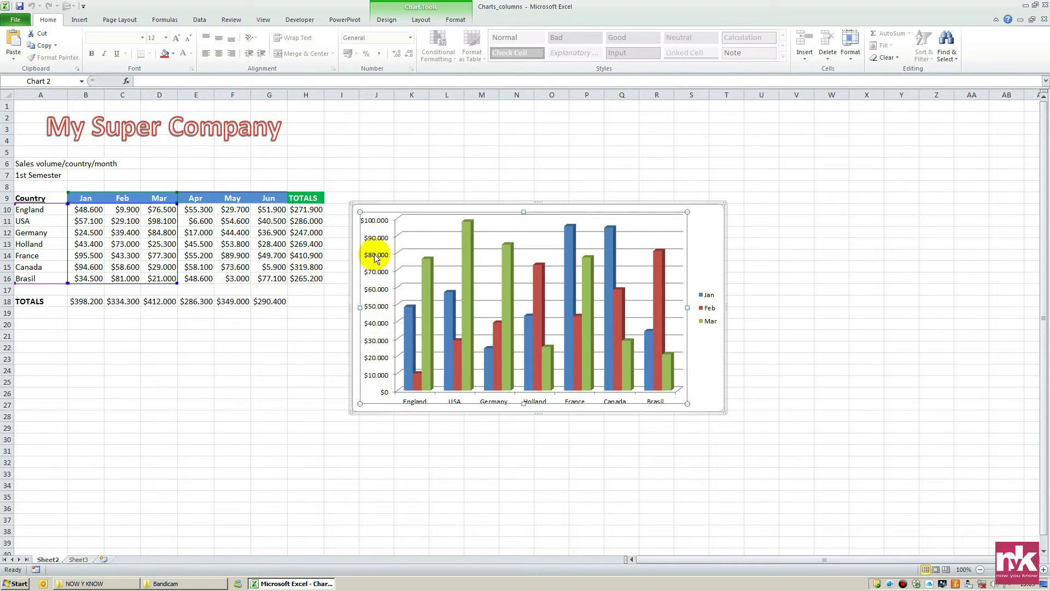
Step: Add a chart title above the chart and clear its placeholder text
{"action": "left_click", "coordinate": [421, 20]}
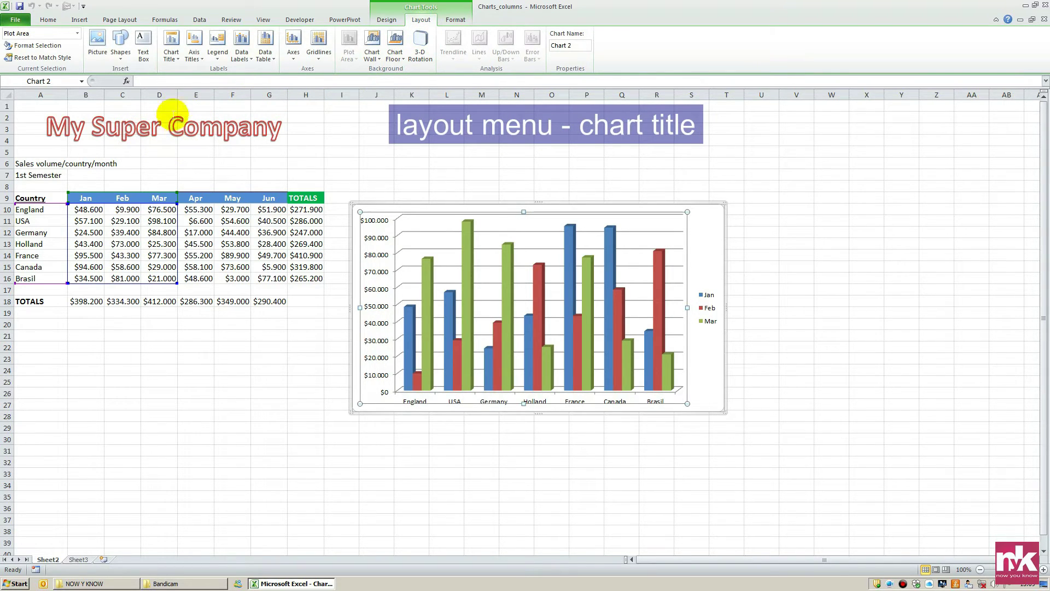
{"action": "left_click", "coordinate": [172, 52]}
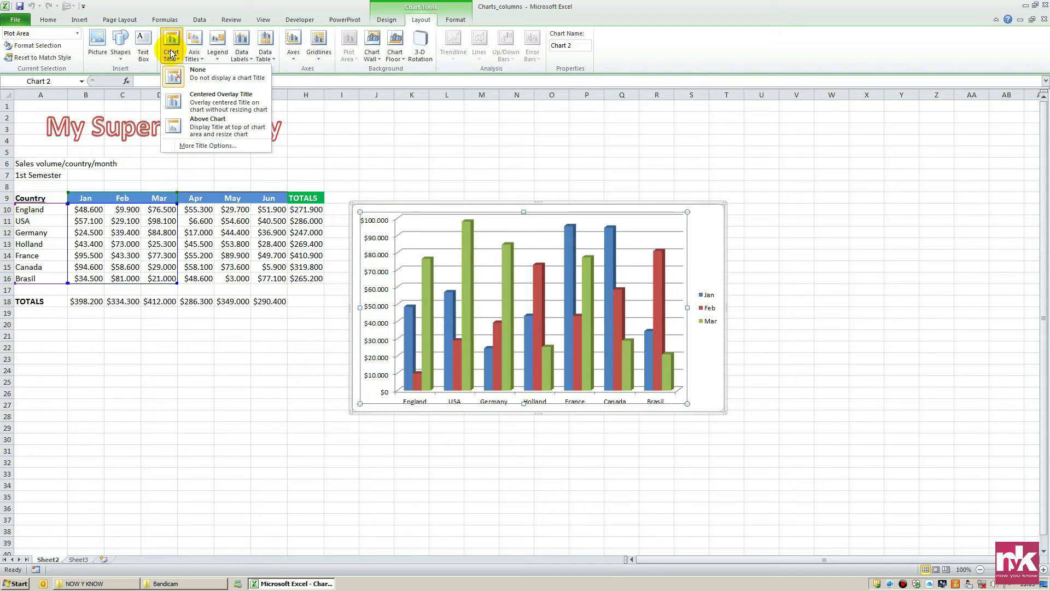
{"action": "left_click", "coordinate": [207, 128]}
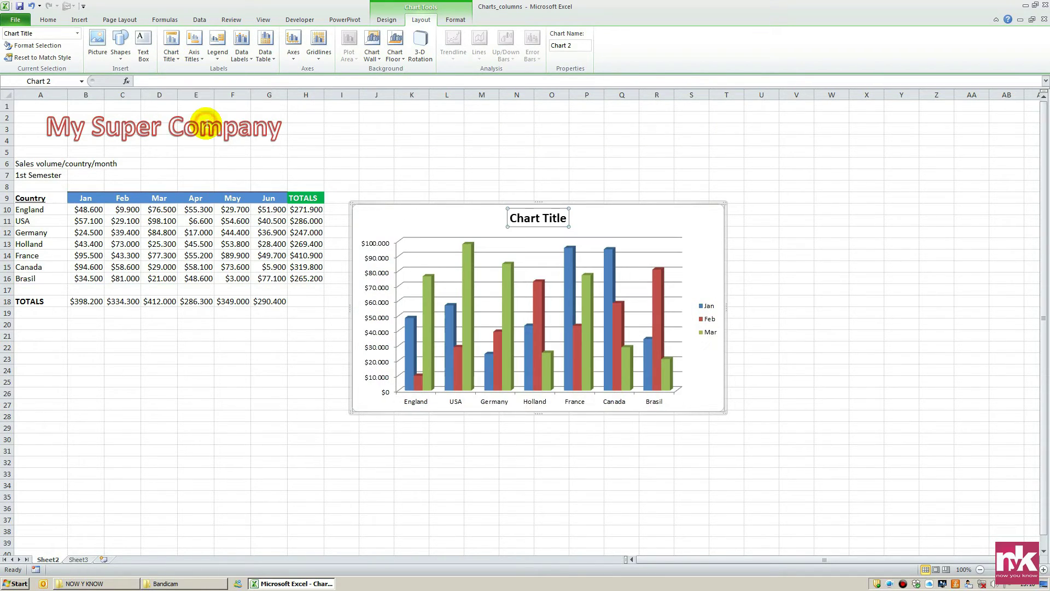
{"action": "left_click", "coordinate": [534, 221]}
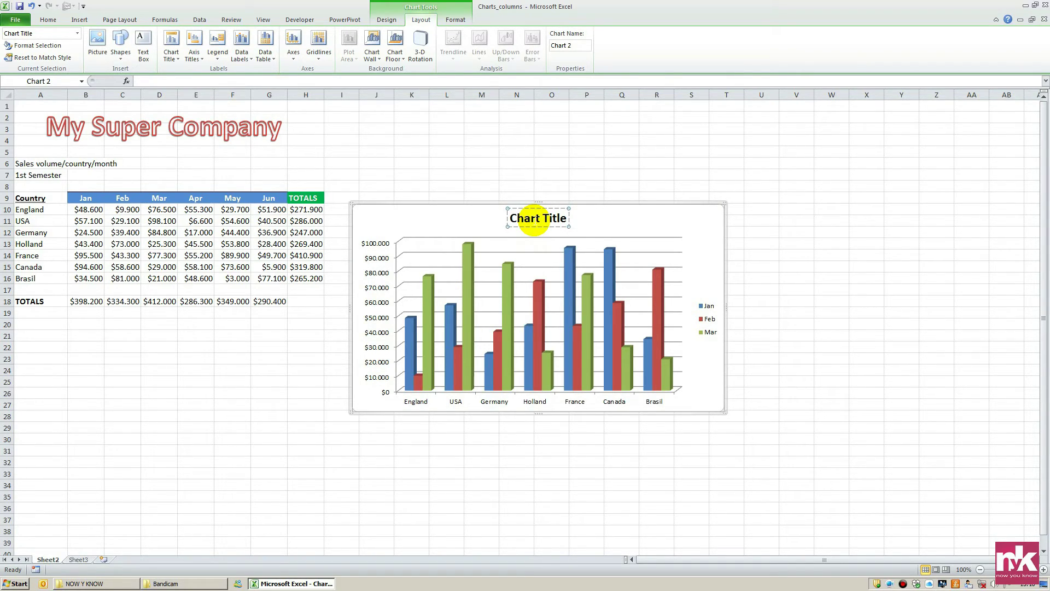
{"action": "type", "text": "s"}
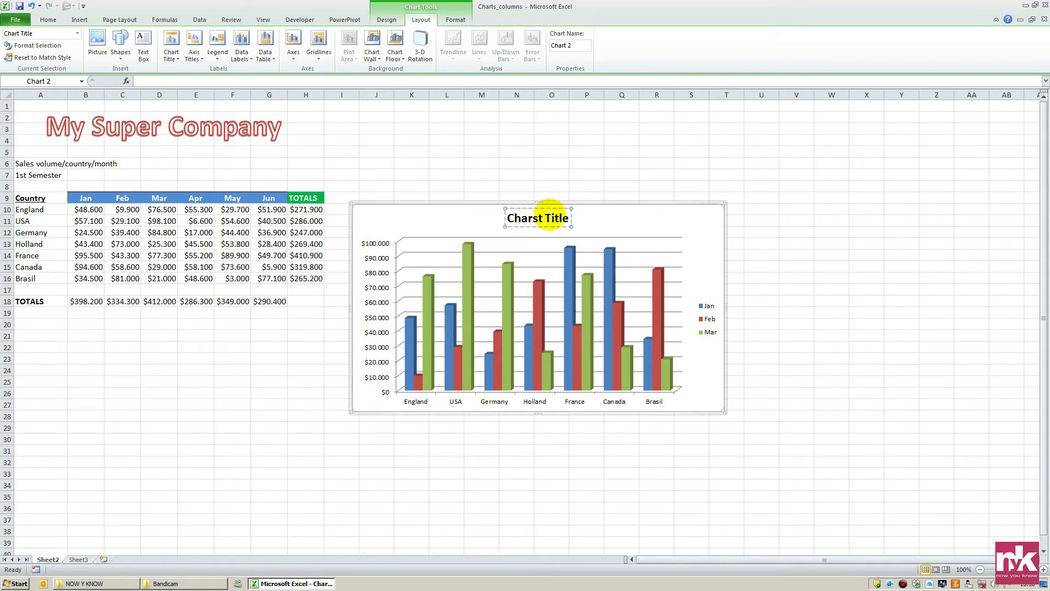
{"action": "left_click", "coordinate": [569, 218]}
{"action": "key", "text": "BackSpace"}
{"action": "key", "text": "BackSpace"}
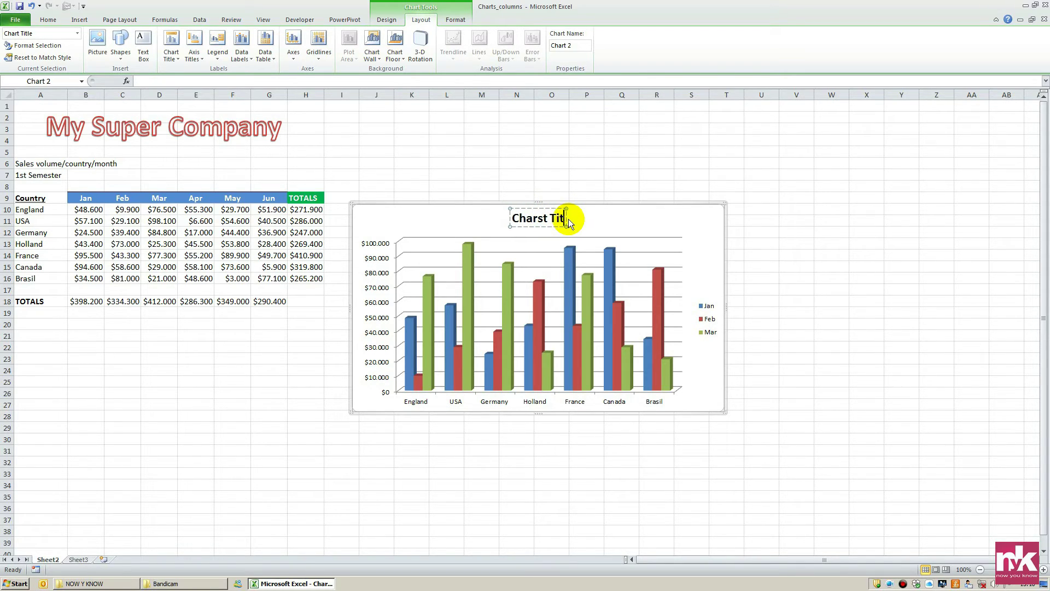
{"action": "key", "text": "BackSpace"}
{"action": "key", "text": "BackSpace"}
{"action": "key", "text": "BackSpace"}
{"action": "key", "text": "BackSpace"}
{"action": "key", "text": "BackSpace"}
{"action": "key", "text": "BackSpace"}
{"action": "key", "text": "BackSpace"}
{"action": "key", "text": "BackSpace"}
{"action": "key", "text": "BackSpace"}
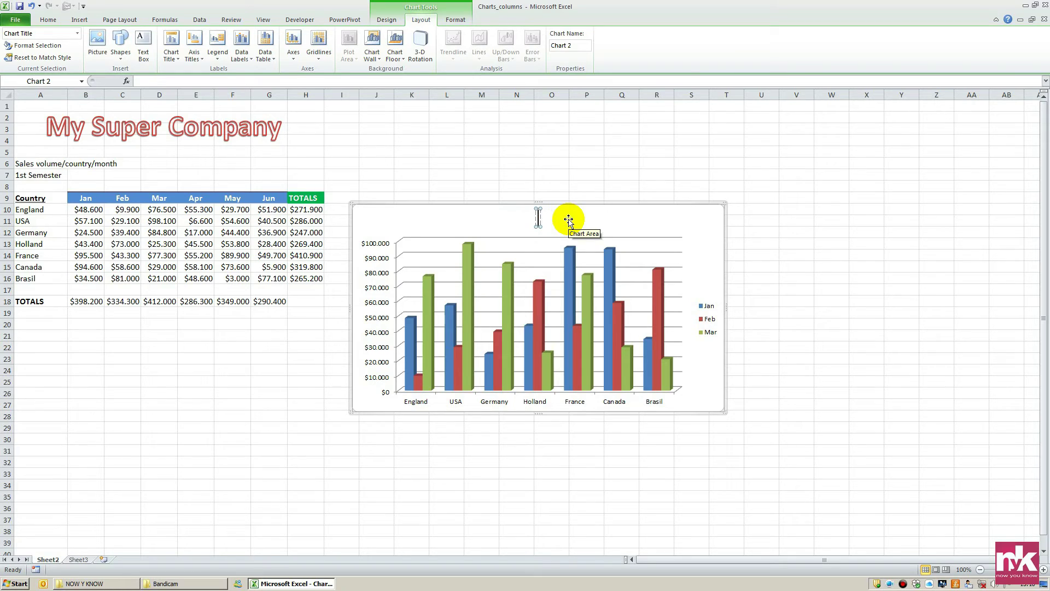
Step: Type the title SALES PER MONTH/COUNTRY, correcting the lowercase first letter to S
{"action": "type", "text": "sALES"}
{"action": "type", "text": " PER MONTH"}
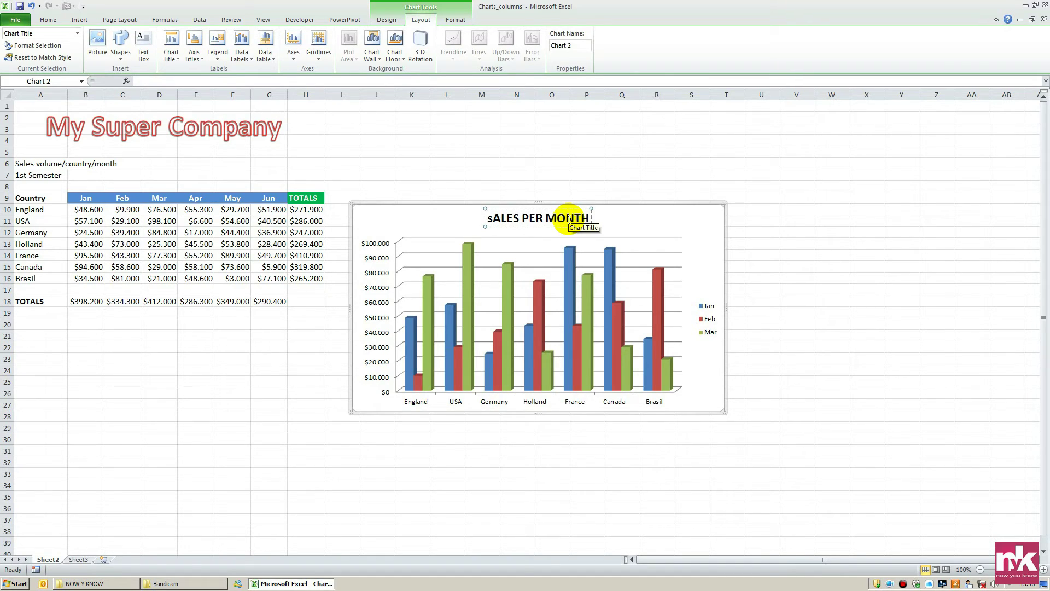
{"action": "left_click", "coordinate": [491, 219]}
{"action": "key", "text": "BackSpace"}
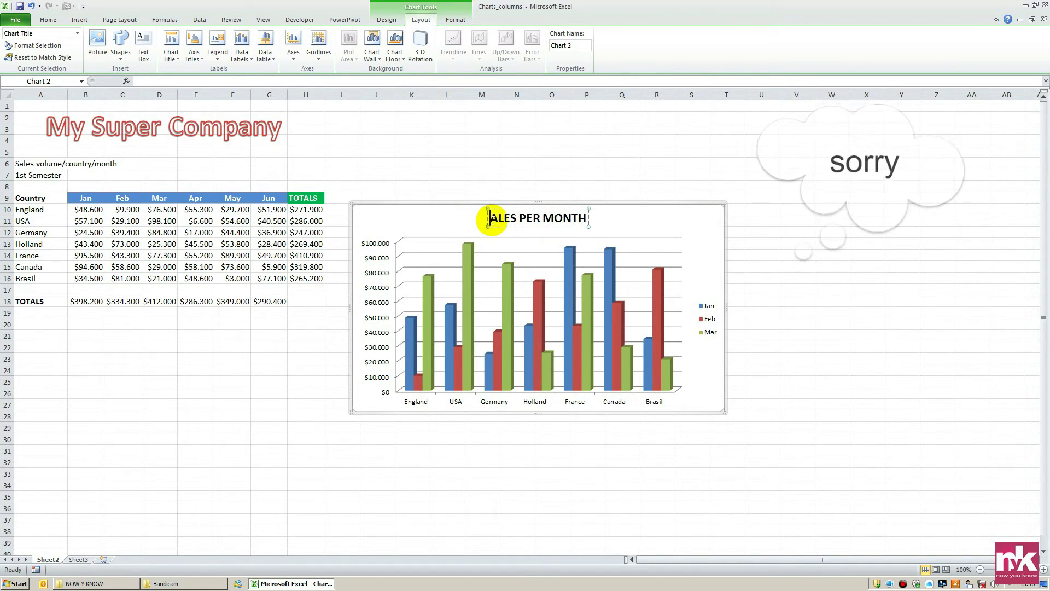
{"action": "type", "text": "S"}
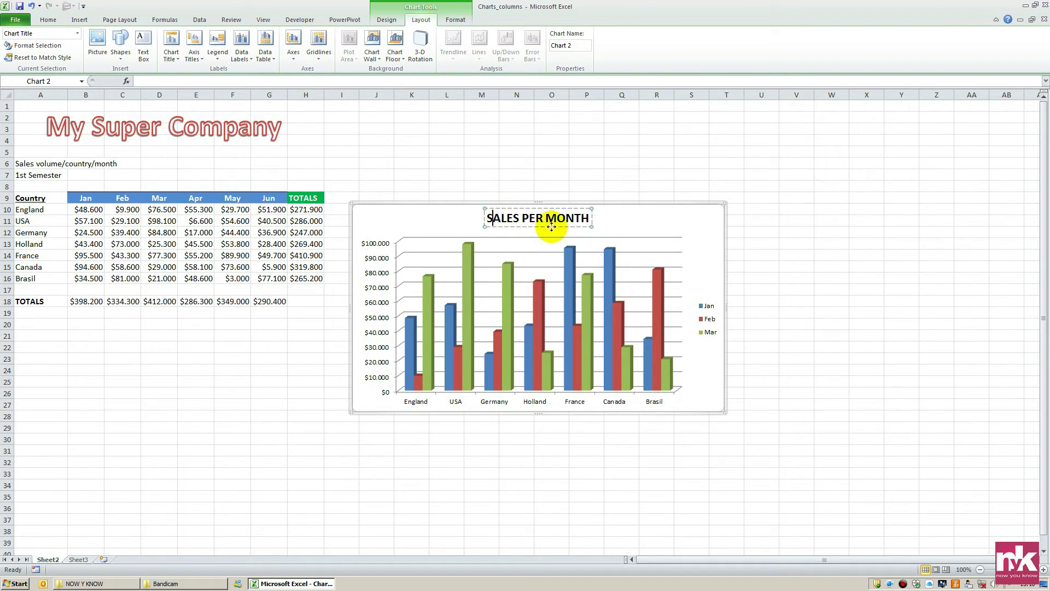
{"action": "left_click", "coordinate": [591, 218]}
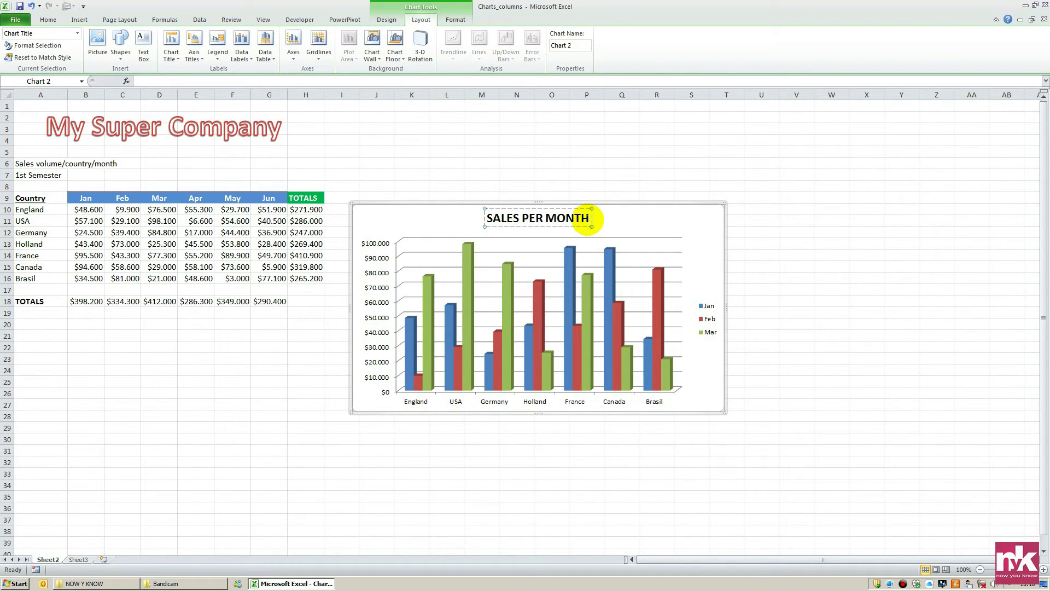
{"action": "type", "text": "/COU"}
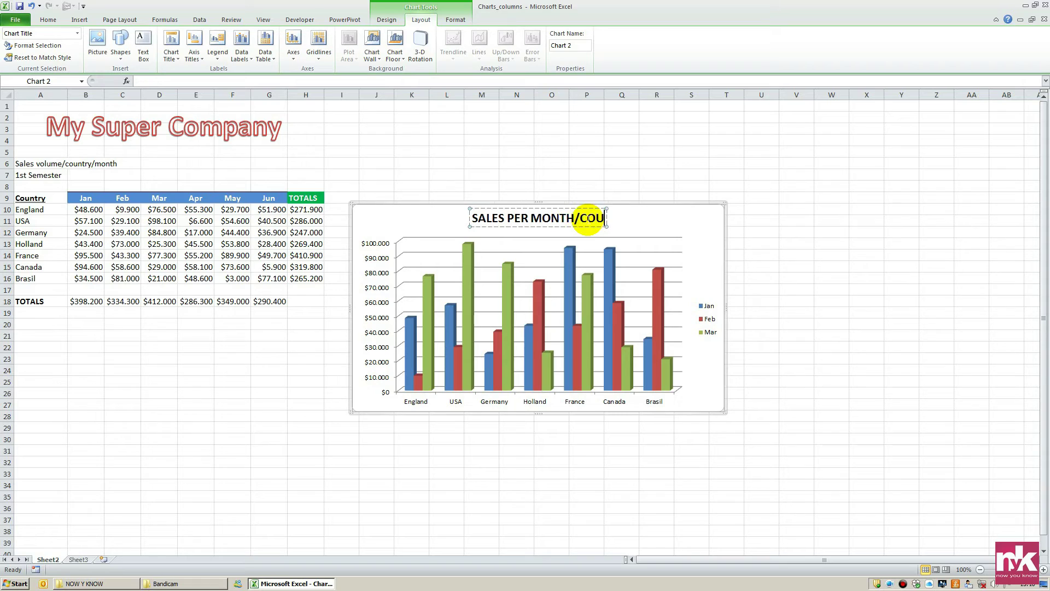
{"action": "type", "text": "NT"}
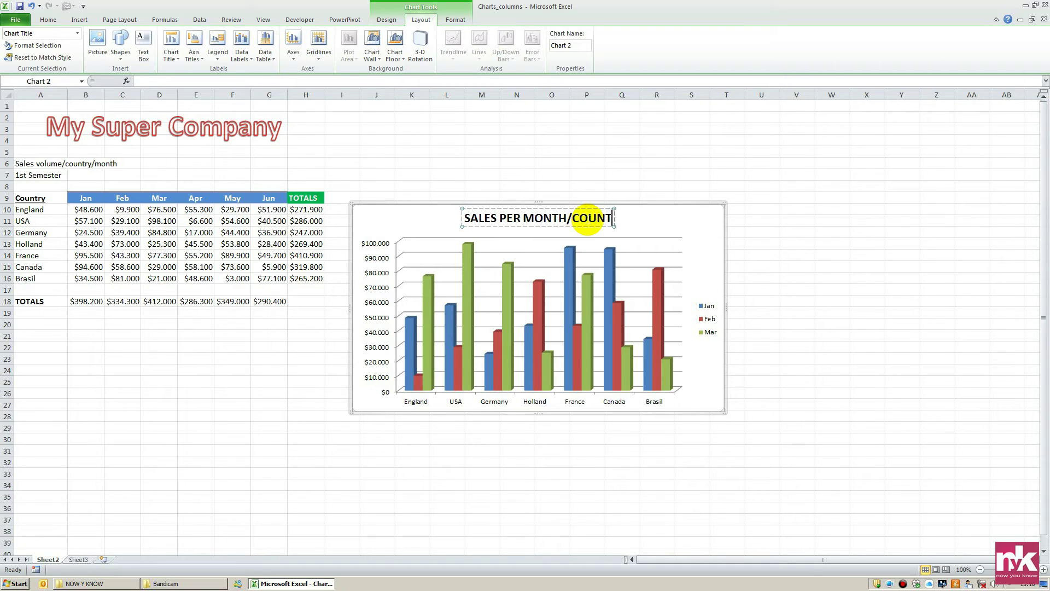
{"action": "type", "text": "RY"}
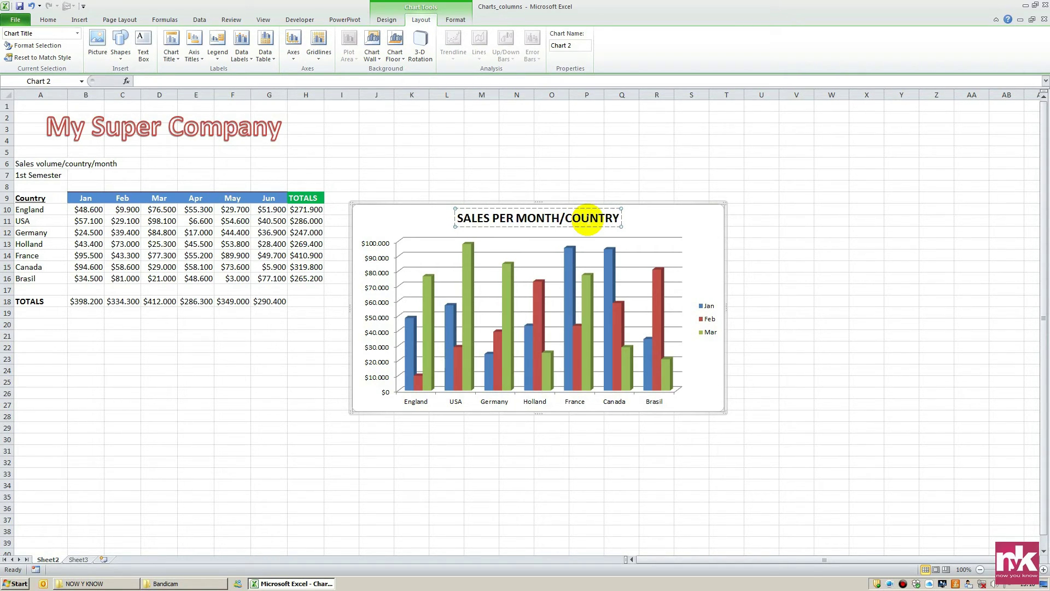
Step: Change the chart type to 3-D Stacked Cylinder
{"action": "left_click", "coordinate": [792, 506]}
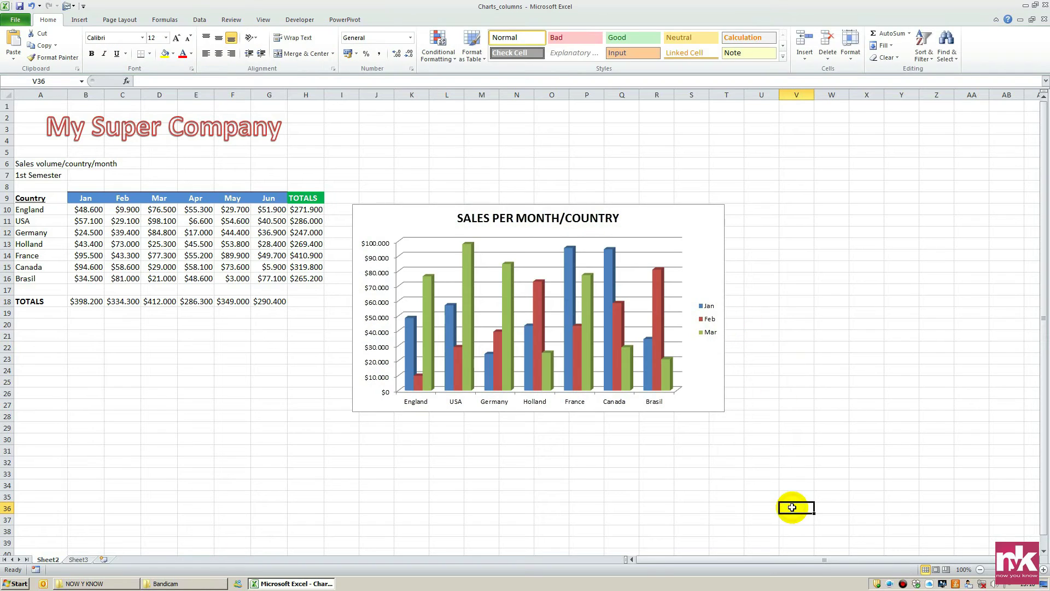
{"action": "left_click", "coordinate": [692, 241]}
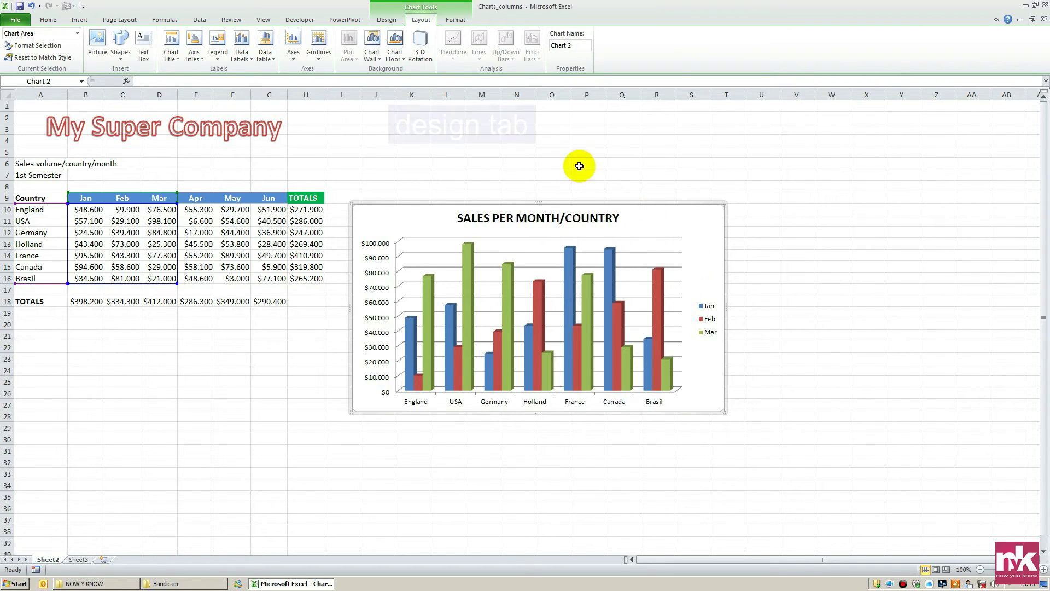
{"action": "left_click", "coordinate": [391, 20]}
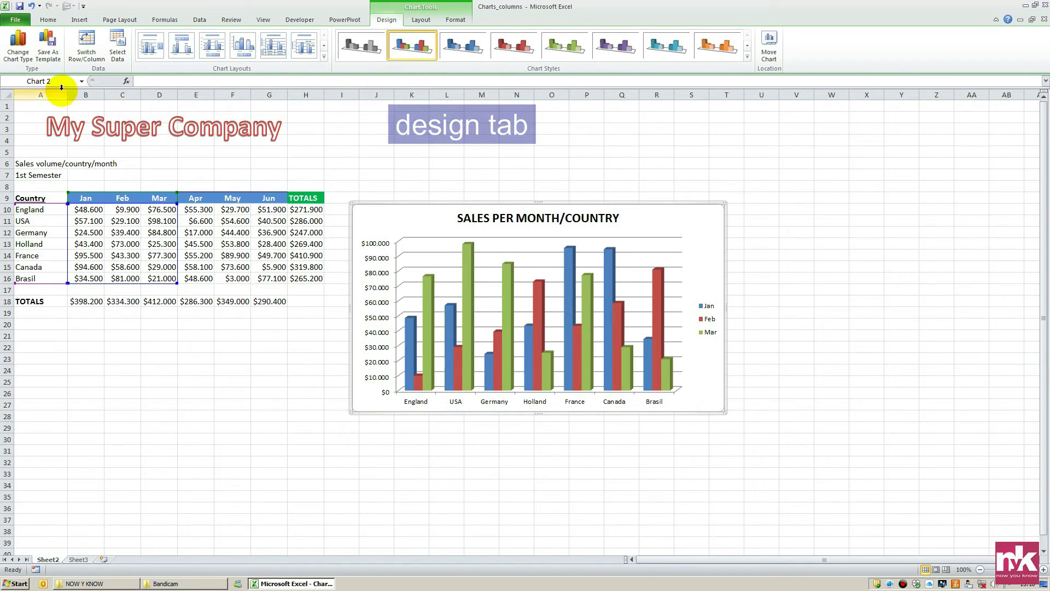
{"action": "left_click", "coordinate": [16, 49]}
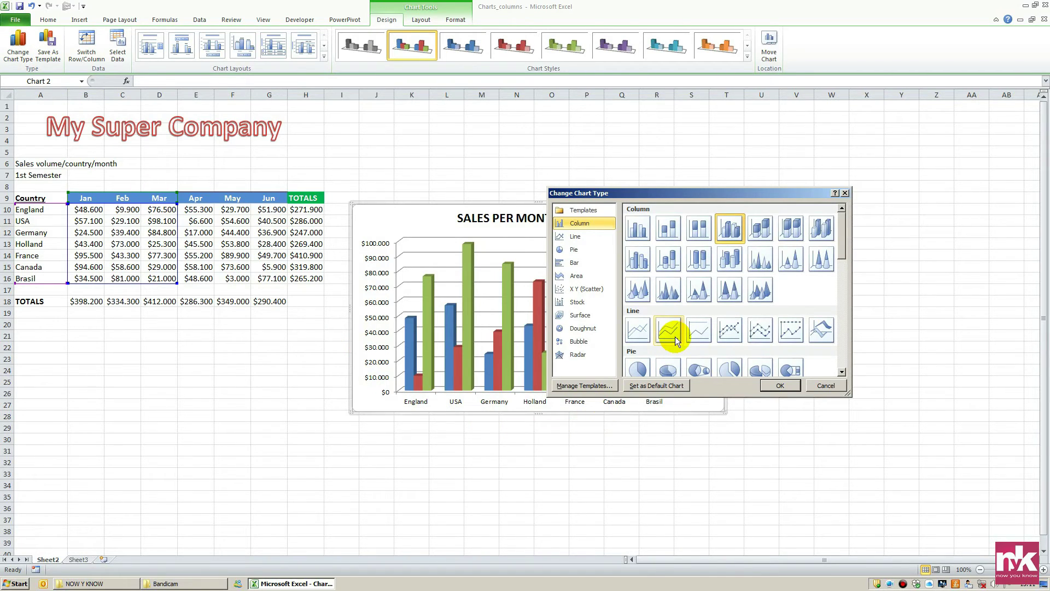
{"action": "left_click", "coordinate": [667, 263]}
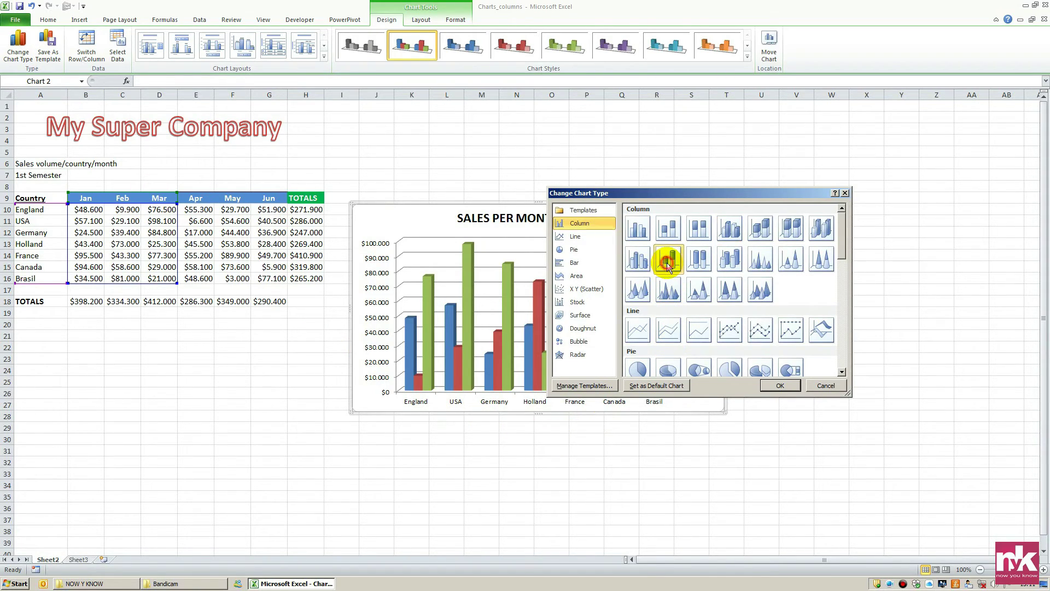
{"action": "left_click", "coordinate": [775, 386]}
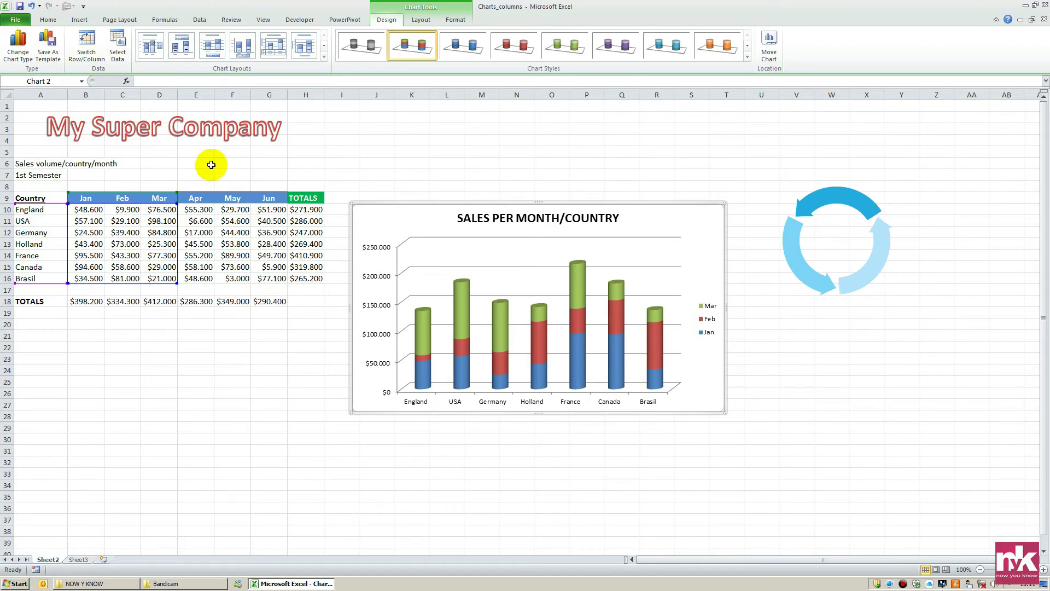
Step: Toggle Switch Row/Column and back, then apply the black Style 42 chart style
{"action": "left_click", "coordinate": [90, 55]}
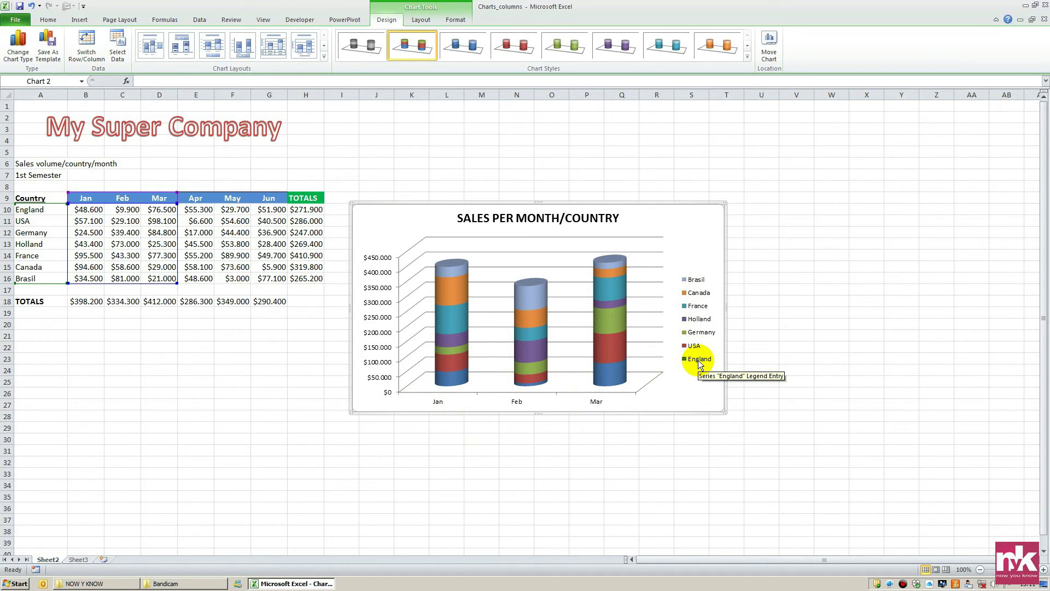
{"action": "left_click", "coordinate": [95, 53]}
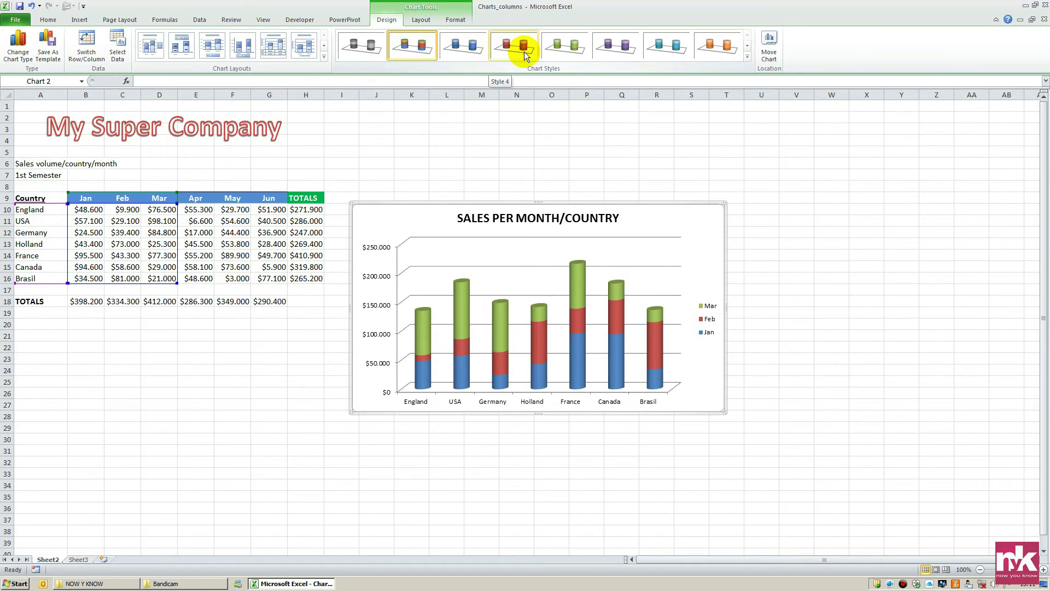
{"action": "left_click", "coordinate": [748, 56]}
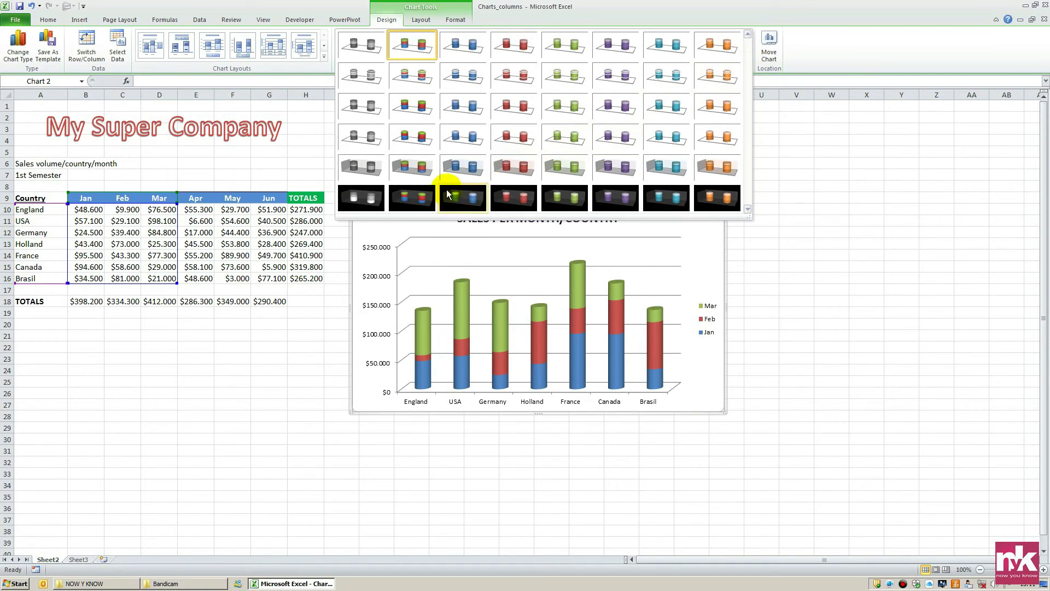
{"action": "left_click", "coordinate": [418, 202]}
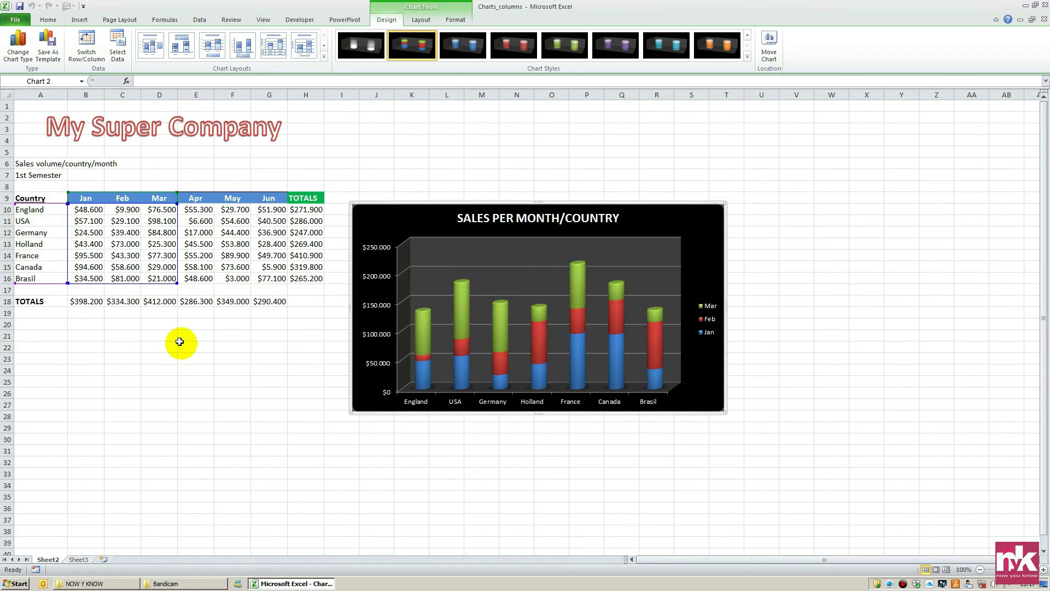
Step: Select the table A9:G16 and create a default chart with F11
{"action": "left_click_drag", "start_coordinate": [47, 197], "coordinate": [255, 250]}
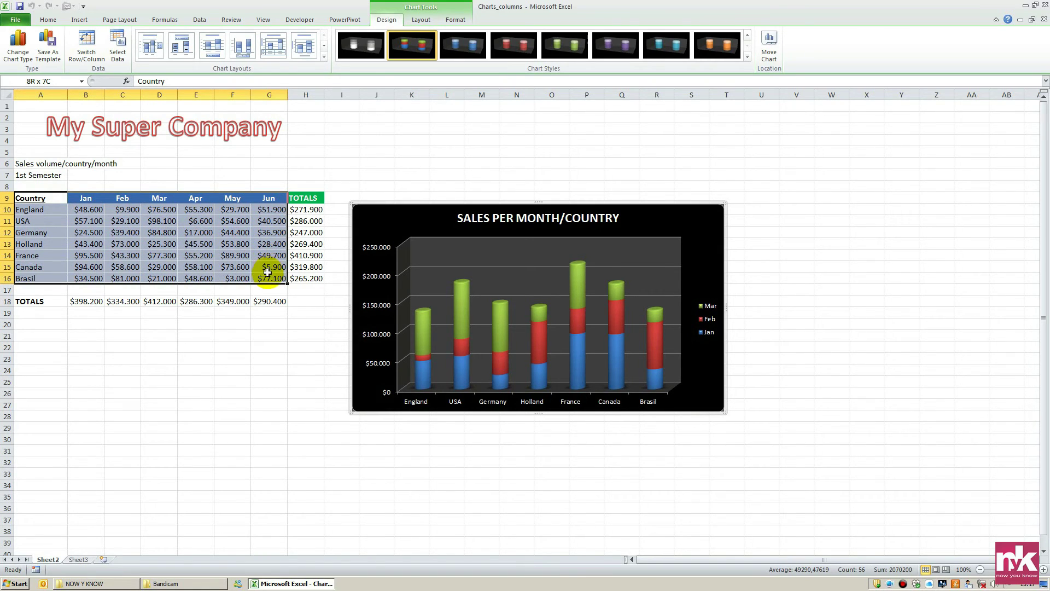
{"action": "left_click_drag", "start_coordinate": [254, 249], "coordinate": [267, 276]}
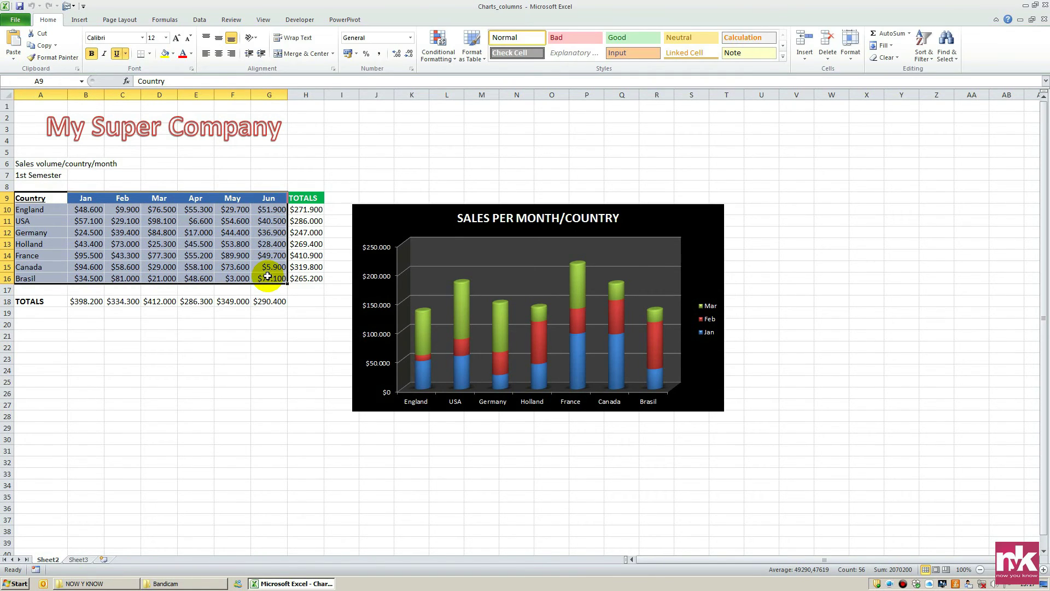
{"action": "key", "text": "F11"}
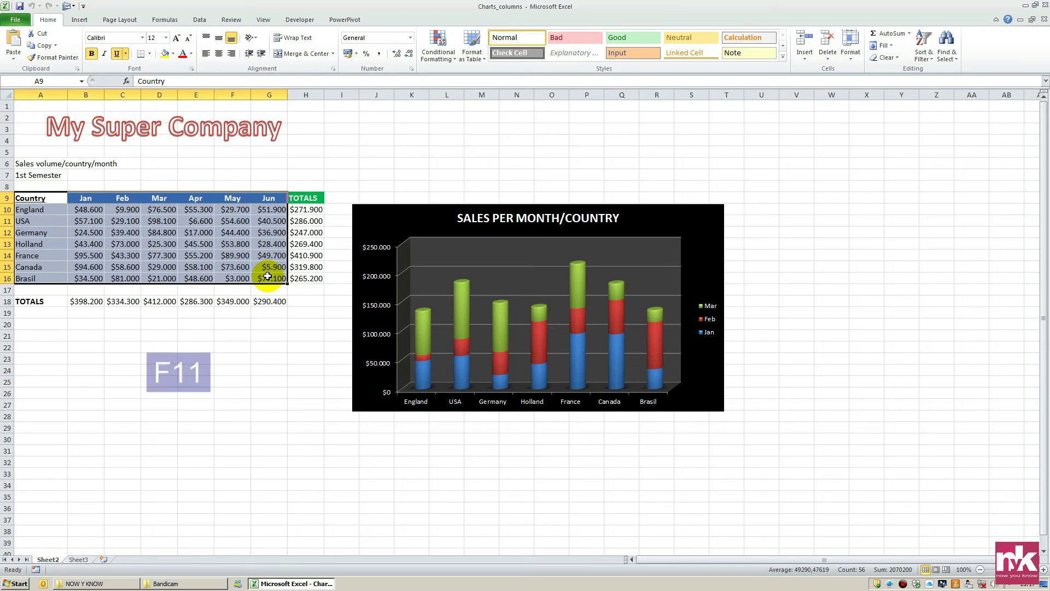